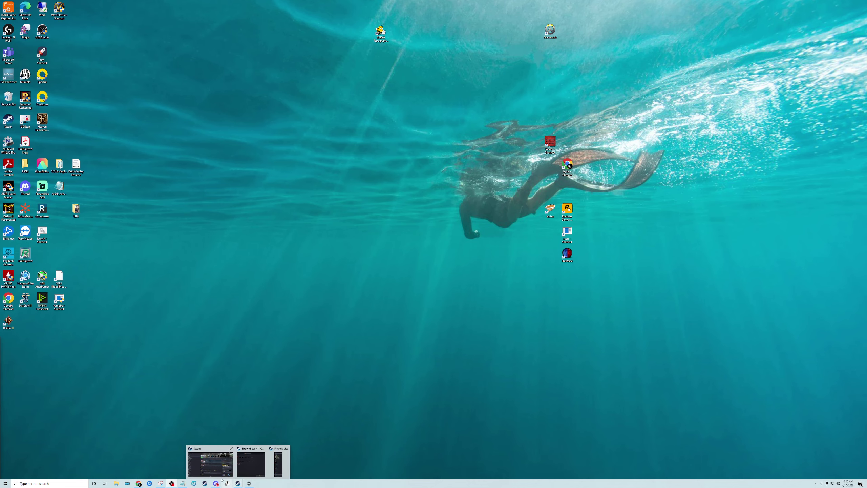
Check the current Launch Options text in Steam's Space Engineers properties, then close it
click(210, 464)
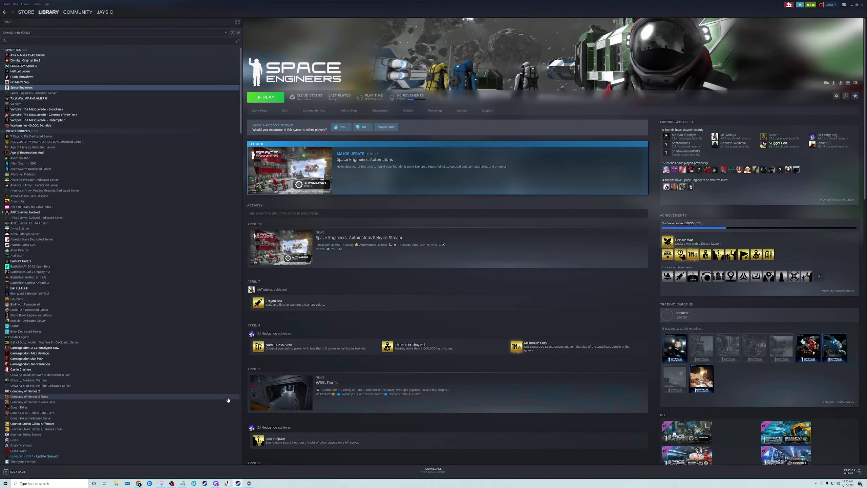
right_click(37, 88)
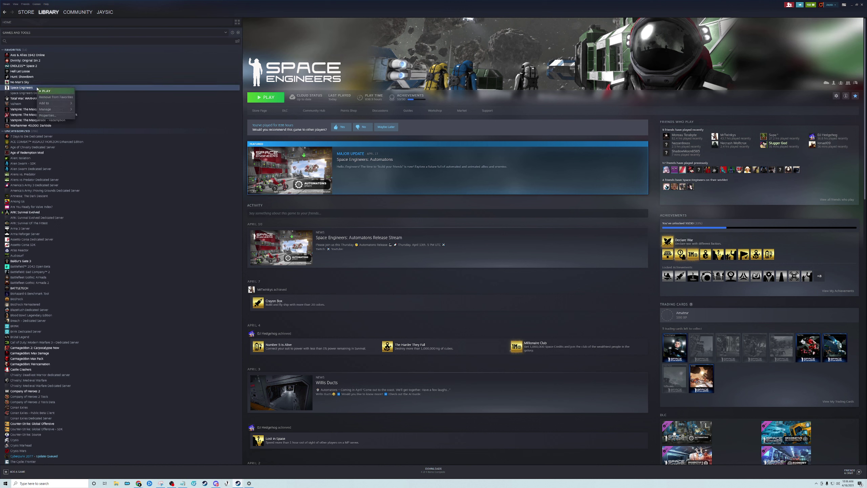
mouse_move(49, 12)
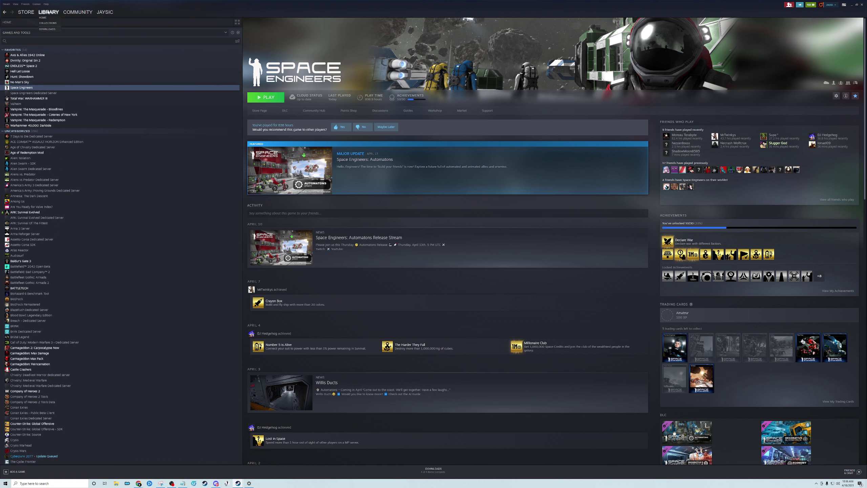
right_click(32, 91)
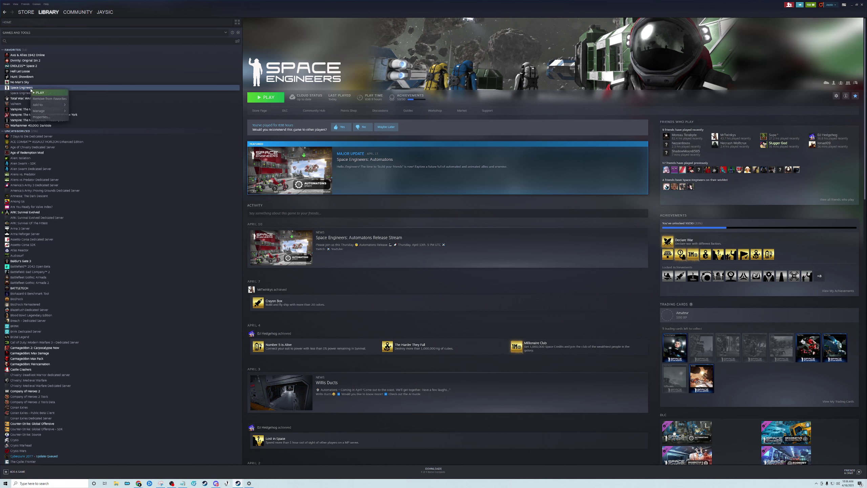
click(40, 117)
drag(390, 273, 623, 269)
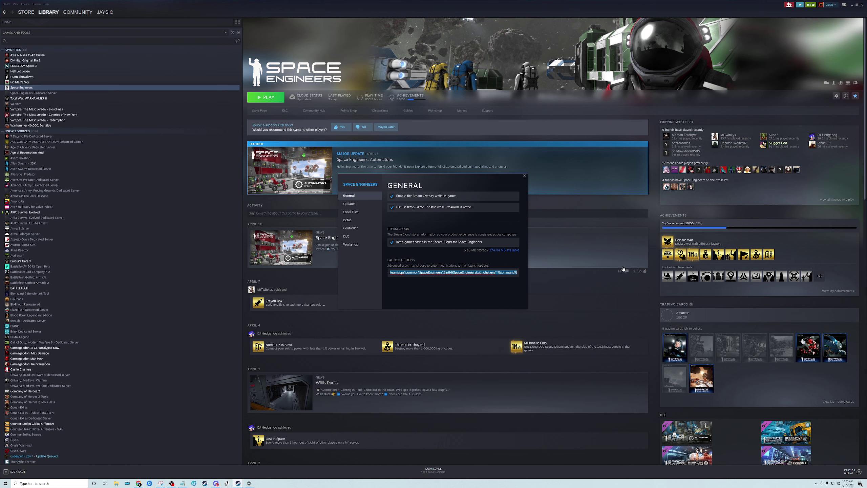
click(524, 176)
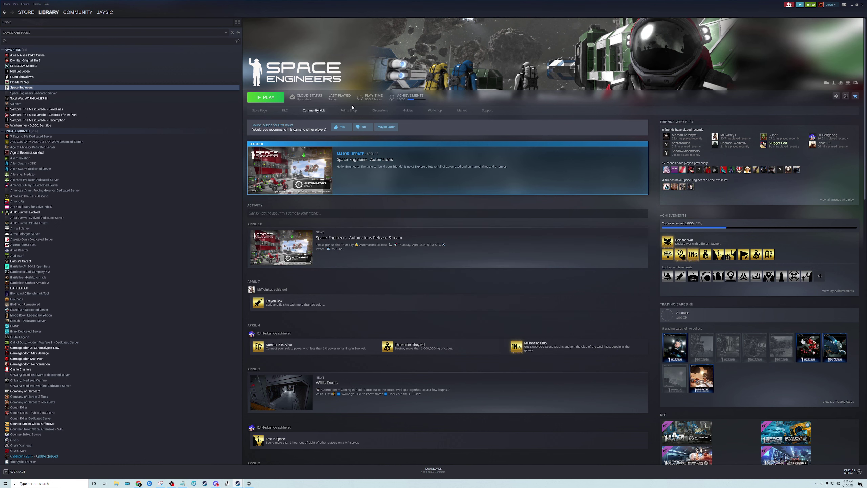
Switch to Discord's se-announcements and scroll up to the April 7 Plugin Loader post
click(851, 4)
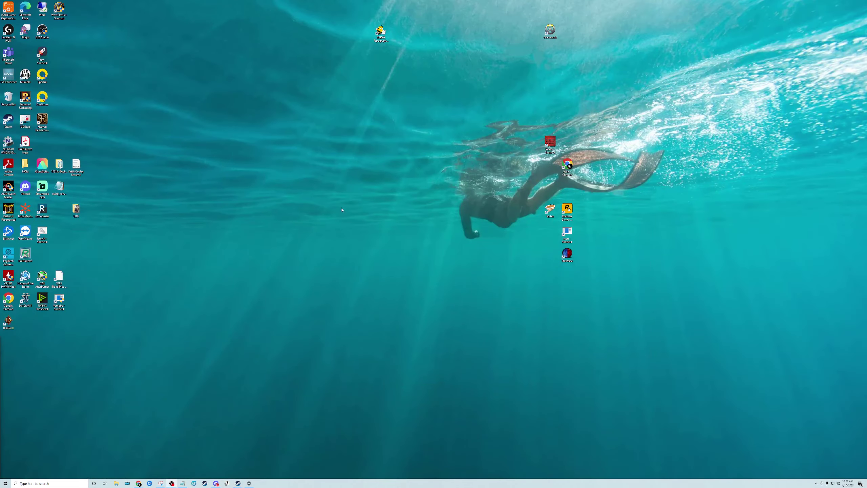
click(215, 483)
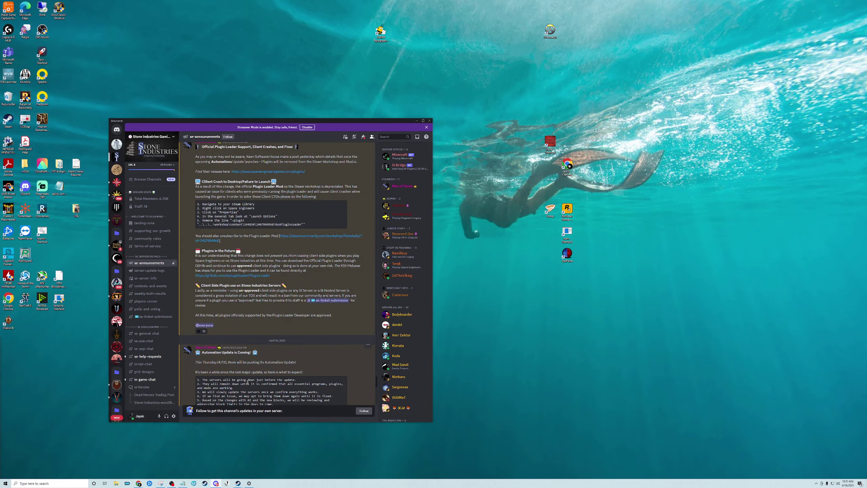
scroll(249, 370, down, 10)
scroll(249, 370, up, 10)
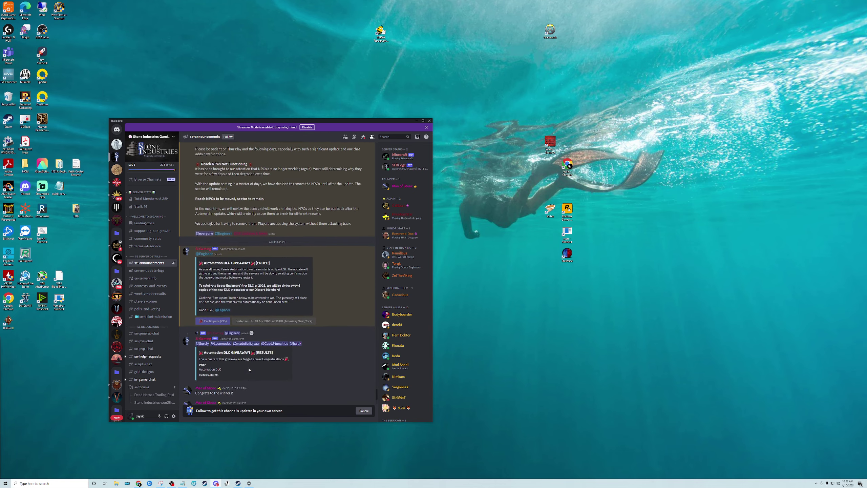
scroll(249, 370, up, 5)
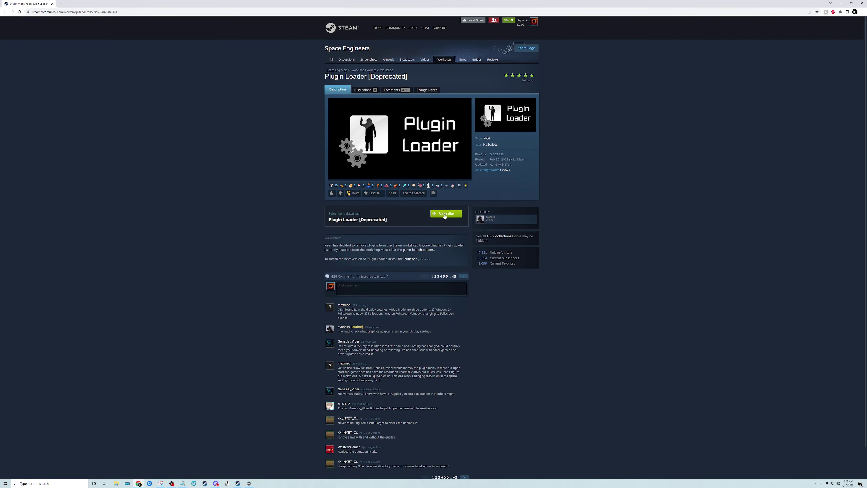
Close the Plugin Loader [Deprecated] workshop page in Chrome
click(863, 2)
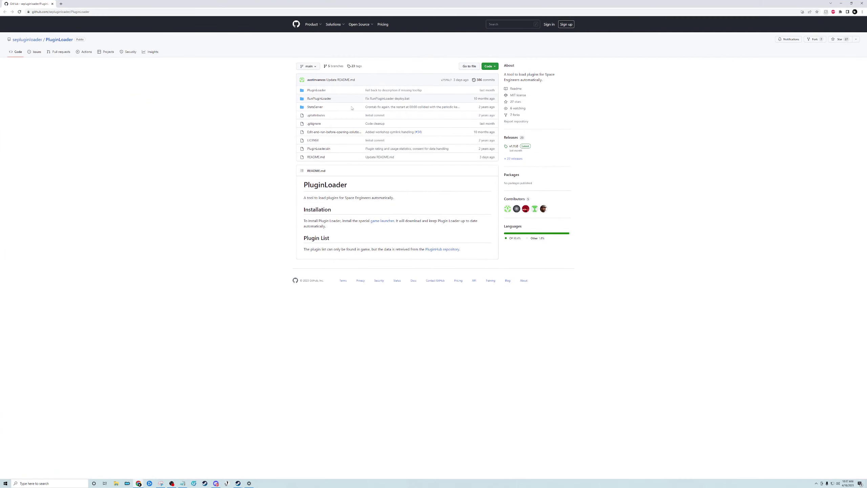
Download SpaceEngineersLauncher.exe from the v1.0.1 GitHub release and show it in Downloads
click(384, 219)
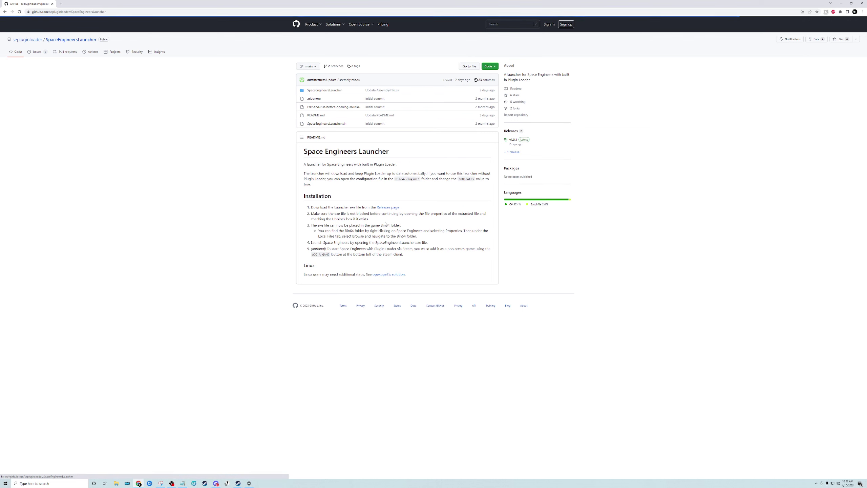
click(384, 209)
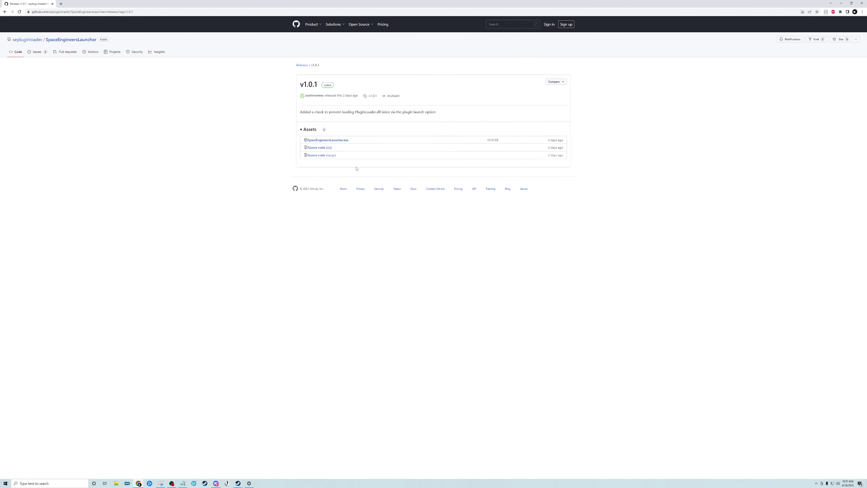
click(337, 140)
click(48, 472)
click(60, 457)
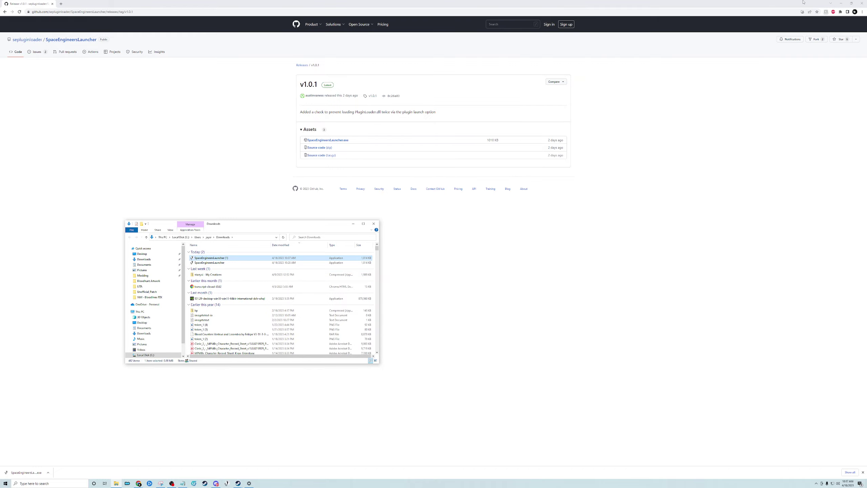
Close Chrome, park Downloads on the right, minimize Discord, and return to Steam's Space Engineers page
click(862, 4)
drag(323, 220, 780, 213)
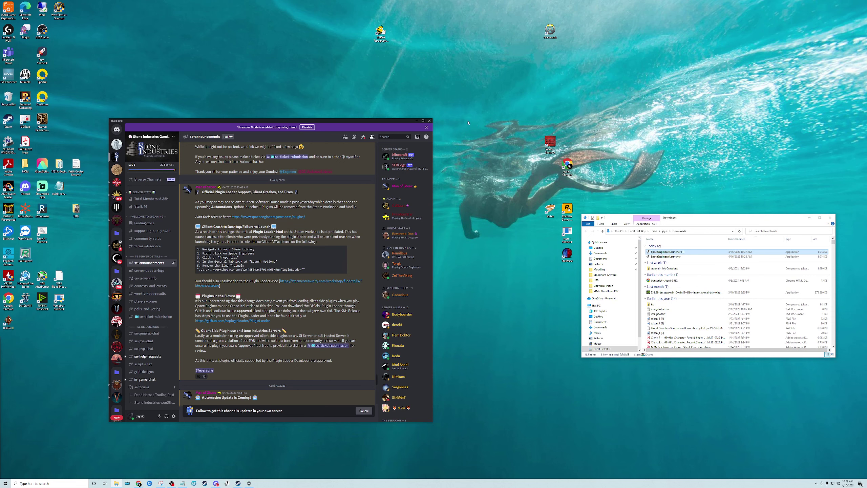
click(417, 121)
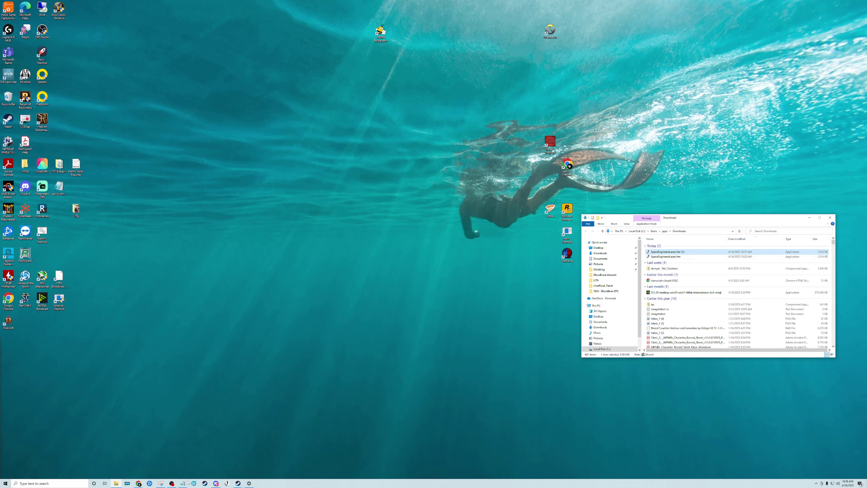
click(237, 483)
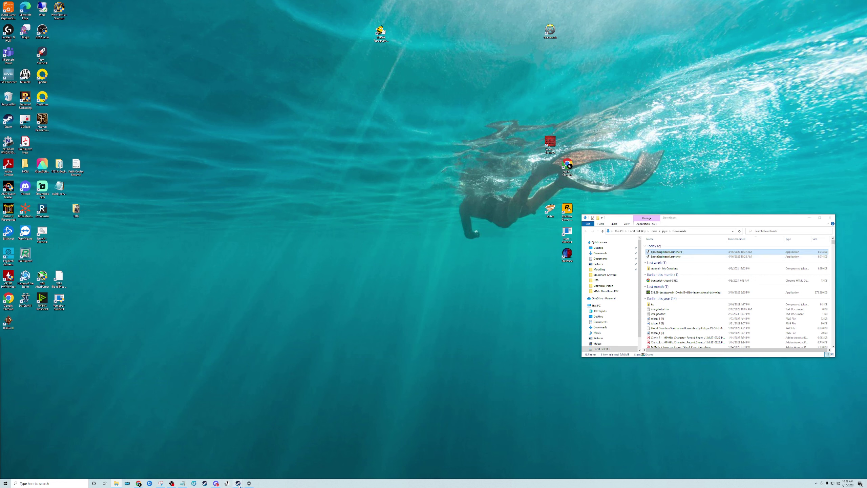
click(238, 461)
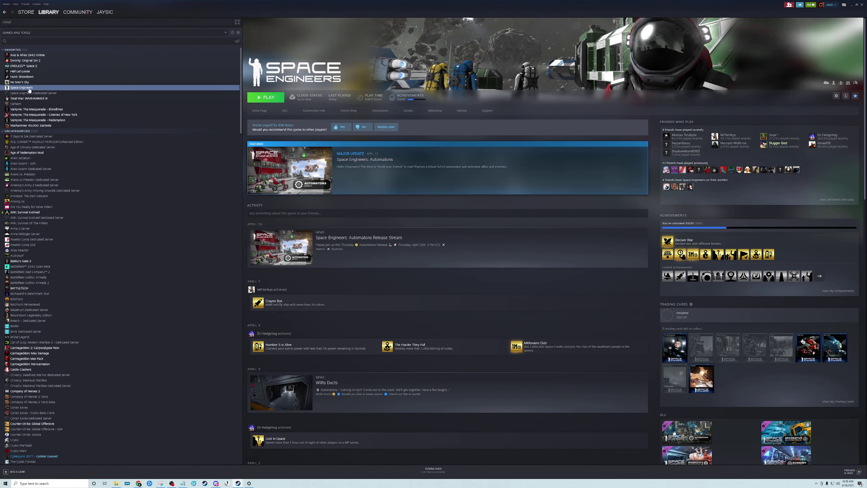
Browse Space Engineers' local files via Manage and place the SpaceEngineers folder window on the left
right_click(29, 89)
mouse_move(46, 111)
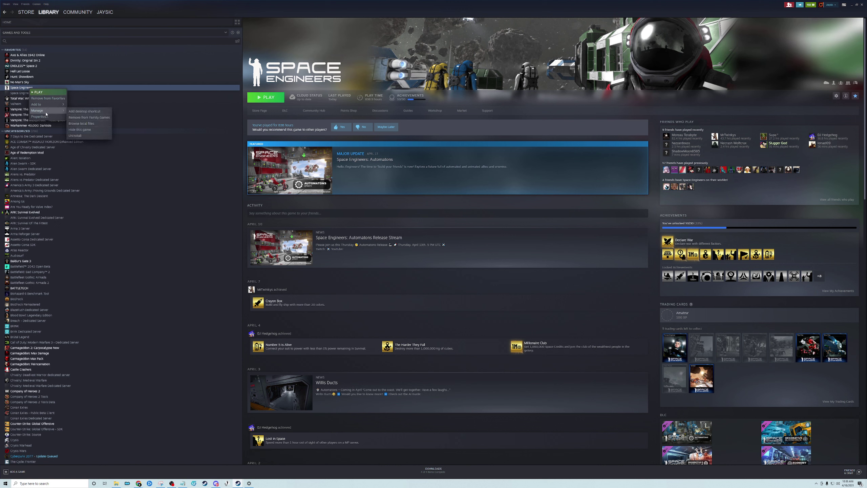
click(86, 125)
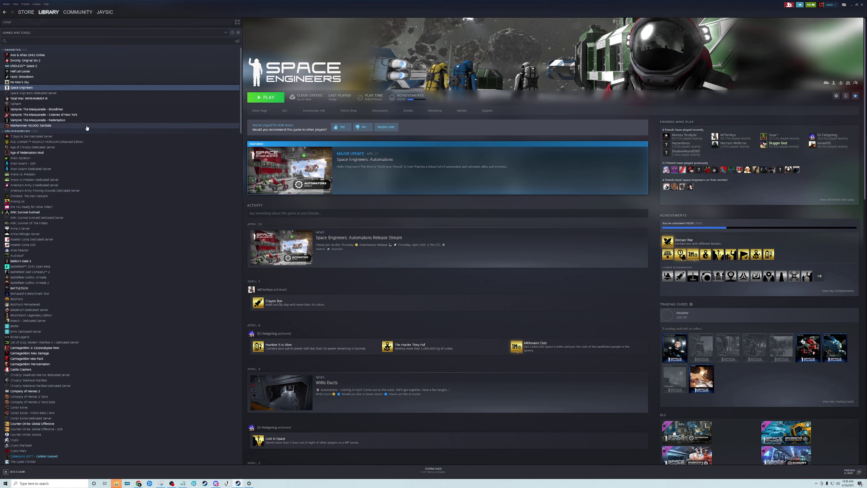
mouse_move(118, 484)
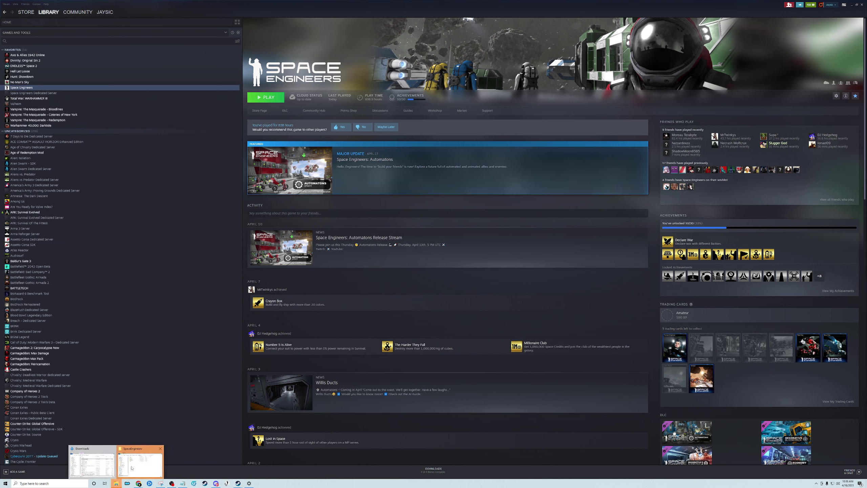
click(144, 461)
drag(682, 227, 217, 226)
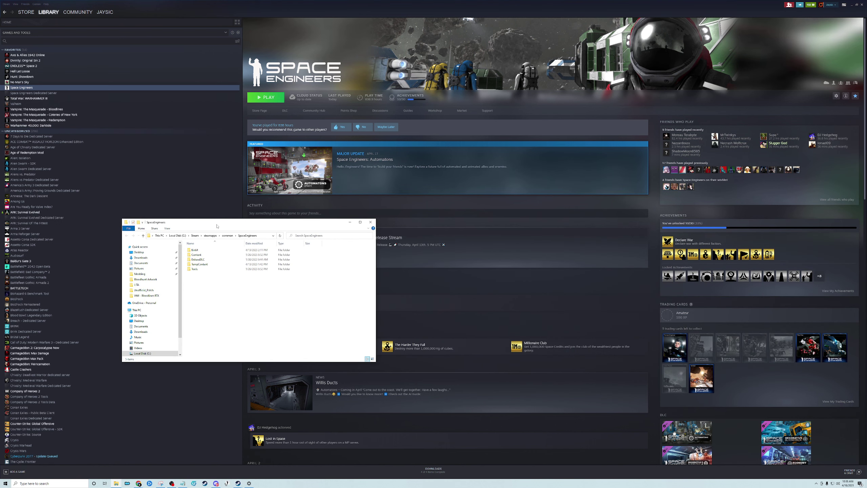
Drag SpaceEngineersLauncher.exe from Downloads into Bin64, replacing the existing file, and locate the copy
double_click(199, 252)
mouse_move(117, 482)
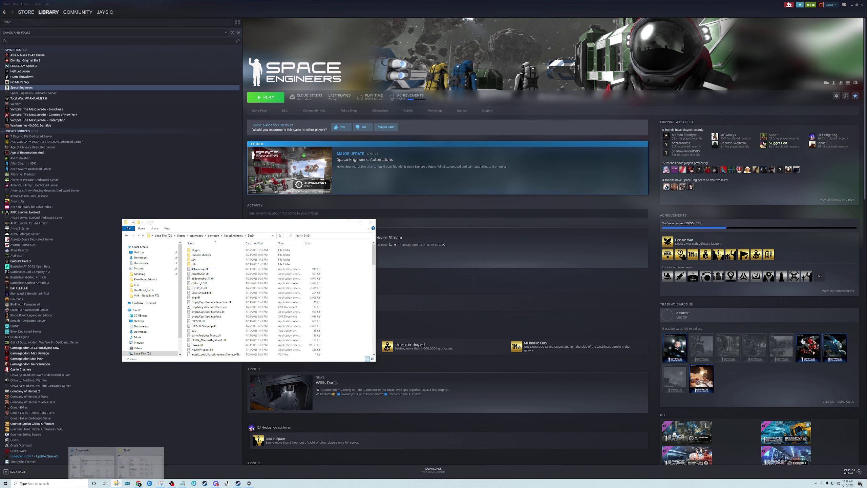
click(92, 466)
click(662, 256)
drag(662, 256, 362, 305)
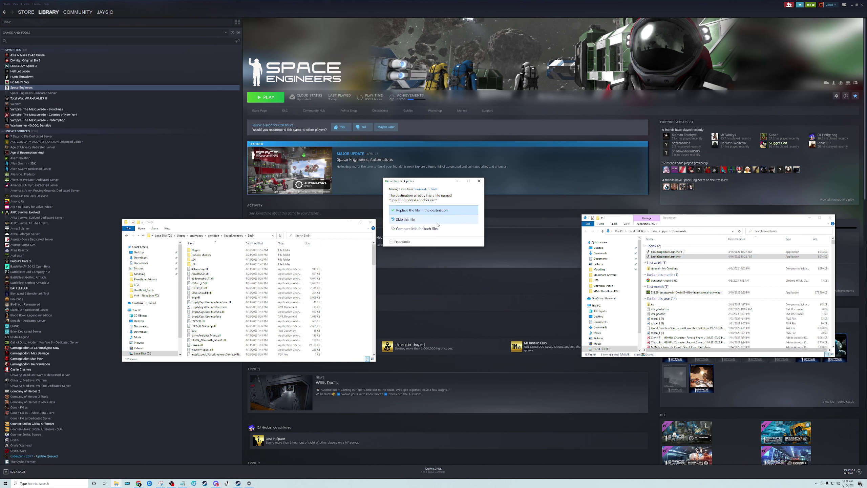
click(426, 209)
scroll(259, 305, down, 15)
scroll(259, 305, down, 1)
click(210, 335)
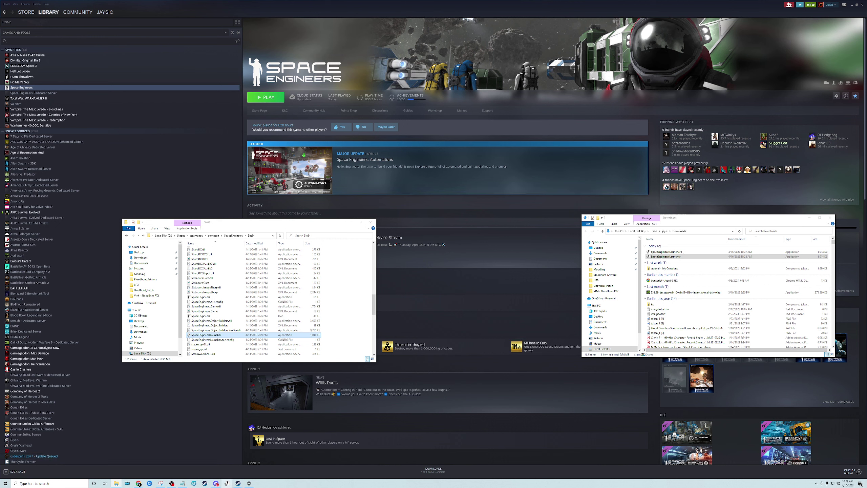
Launch Space Engineers, view the Plugin Loader plugin list, then Exit to Windows and confirm
click(227, 483)
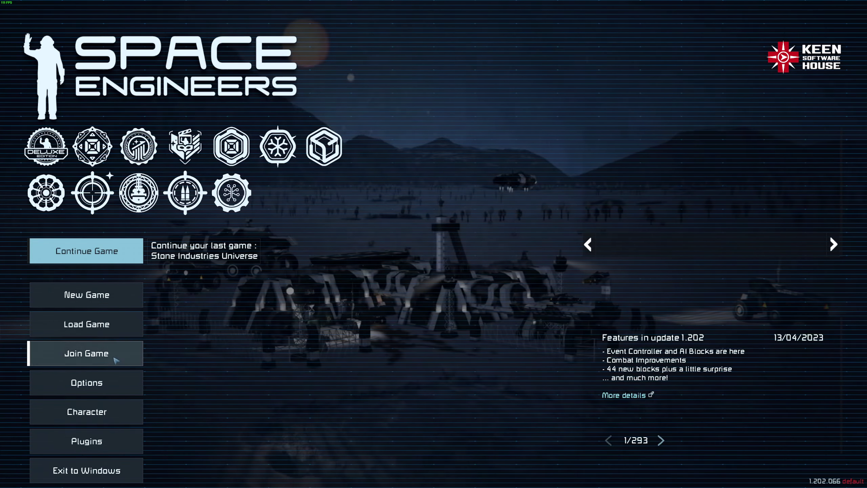
click(85, 441)
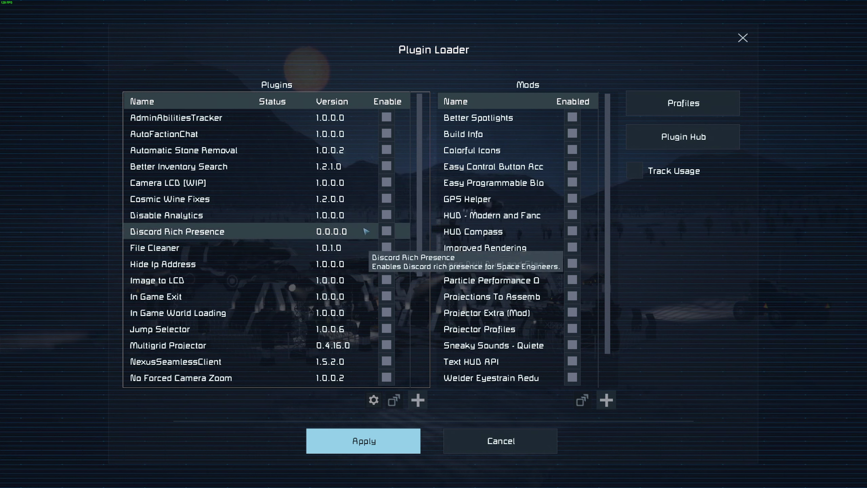
key(Escape)
click(87, 471)
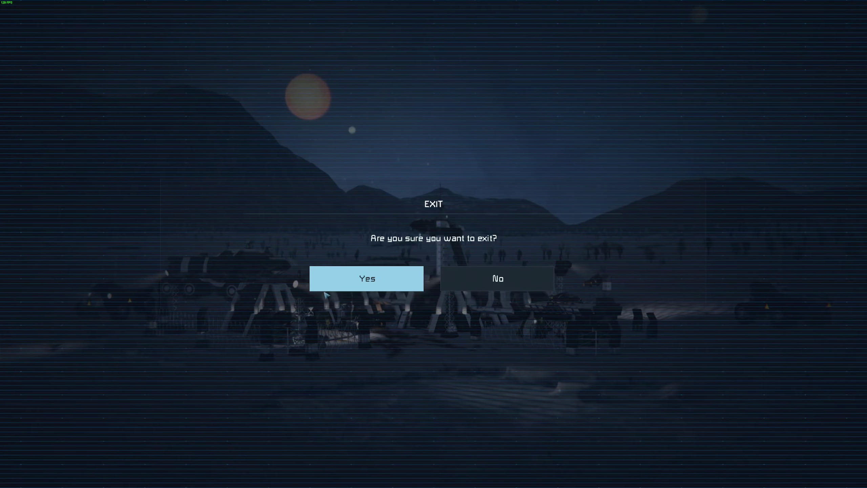
click(338, 277)
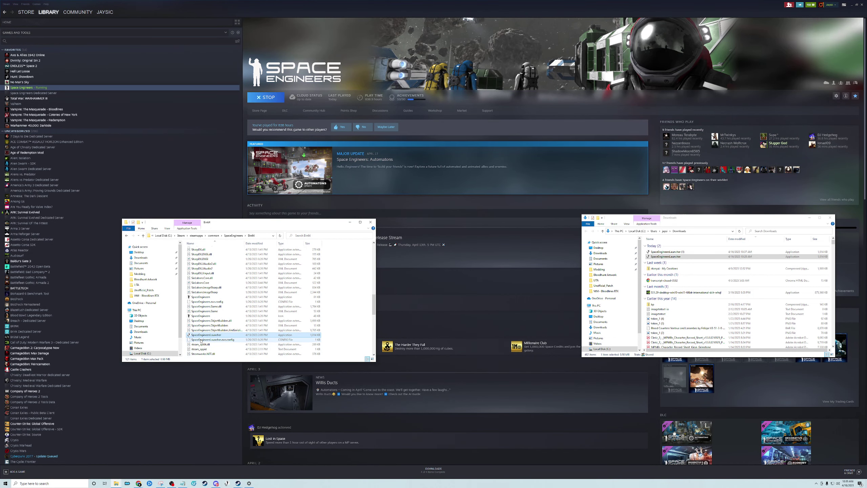
click(852, 5)
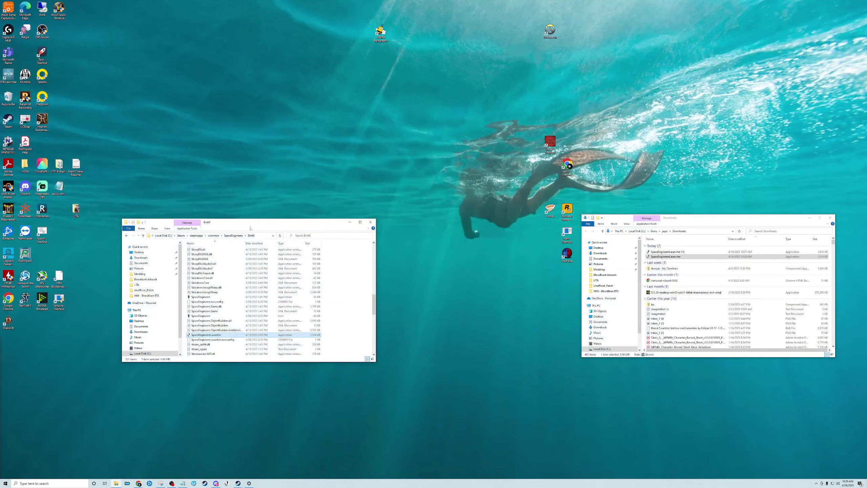
drag(207, 334, 301, 140)
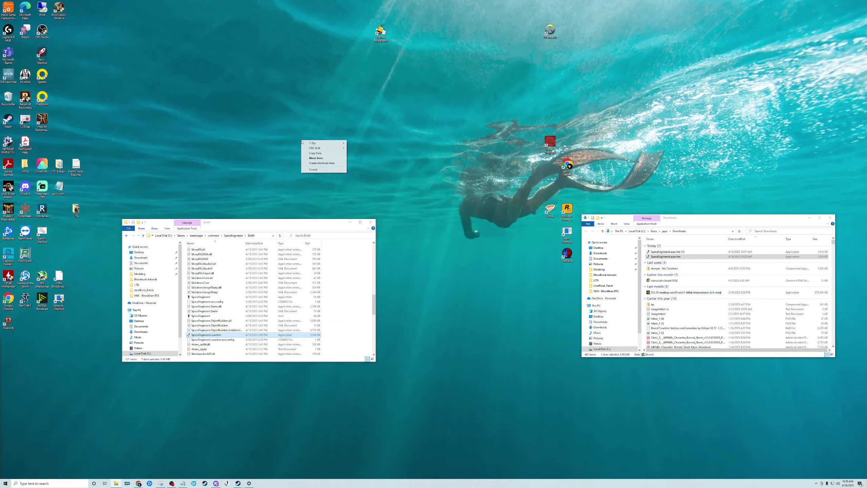
click(323, 160)
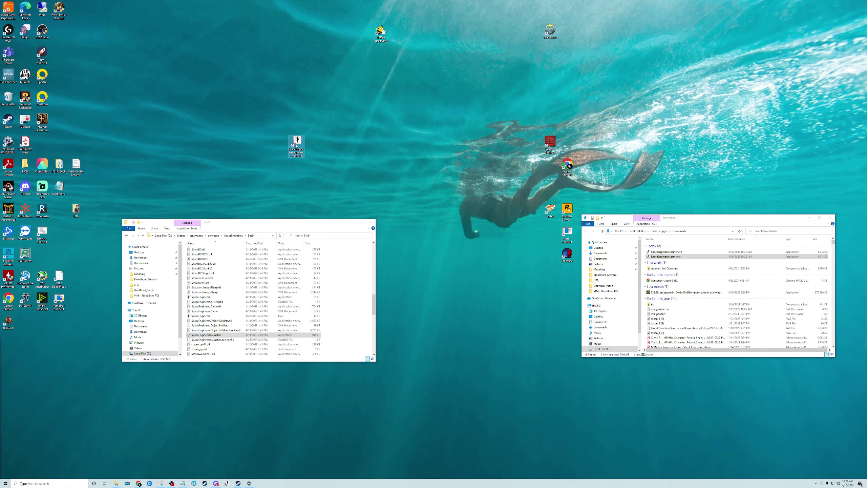
key(Delete)
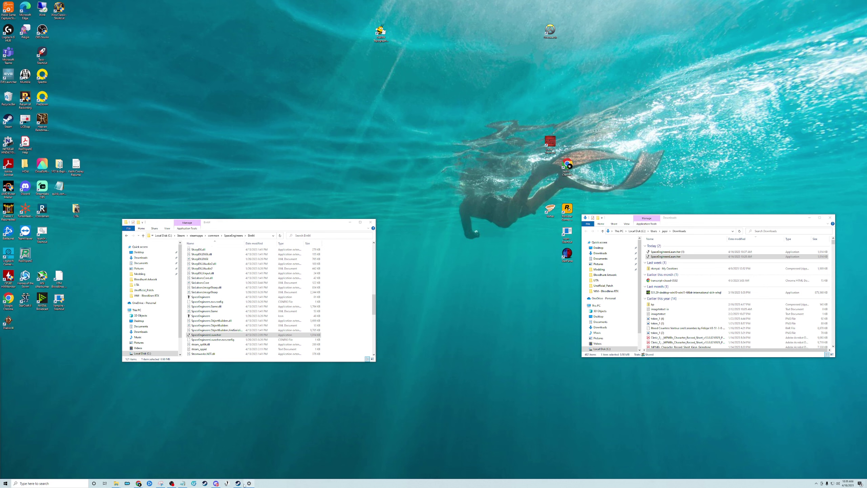
Open Space Engineers' Properties, select the Launch Options value, and bring the Notepad note forward
mouse_move(238, 483)
click(197, 470)
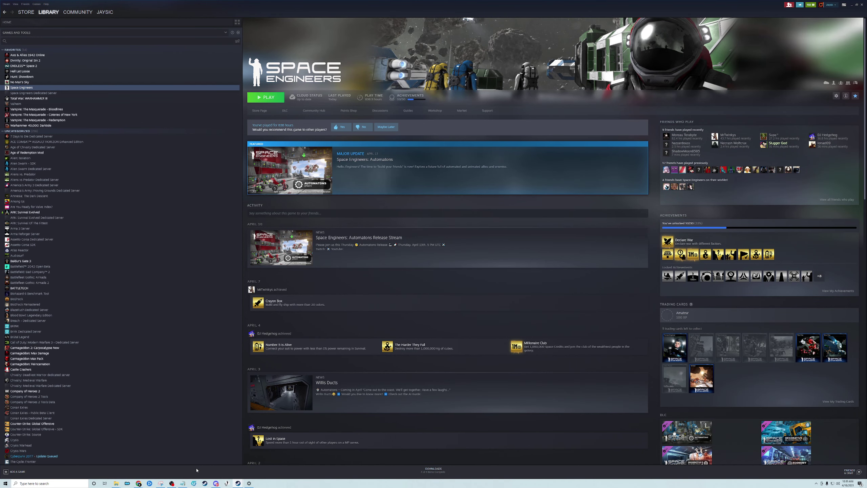
right_click(29, 87)
click(39, 114)
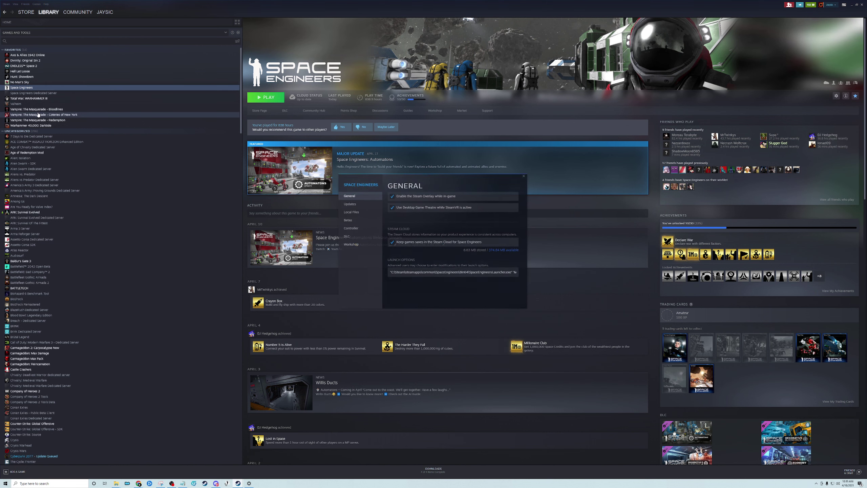
triple_click(388, 272)
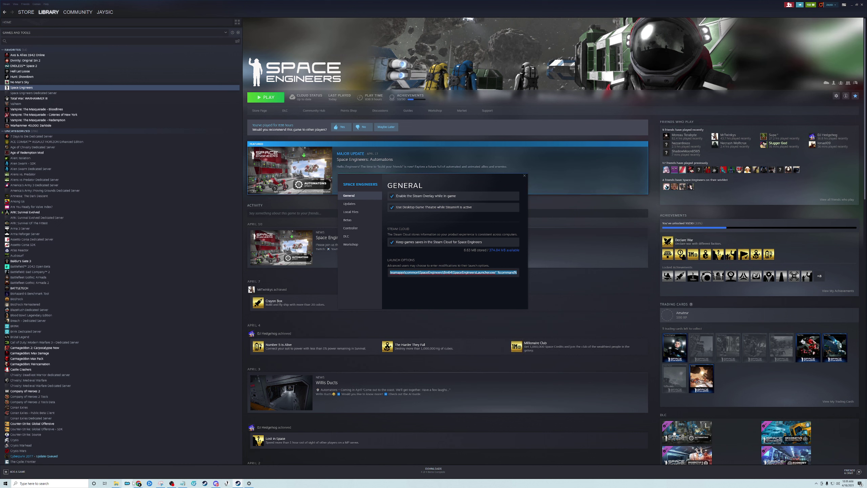
click(183, 483)
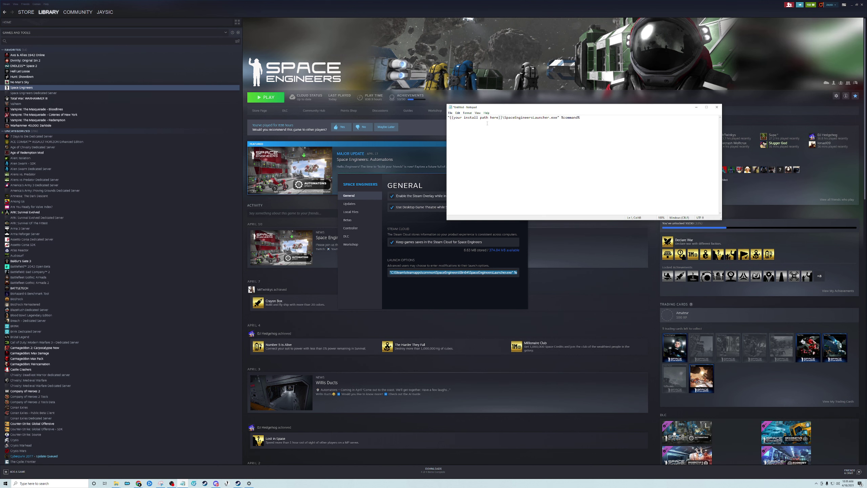
Replace the install-path placeholder in the Notepad launch line with the Bin64 folder path
drag(580, 118, 414, 107)
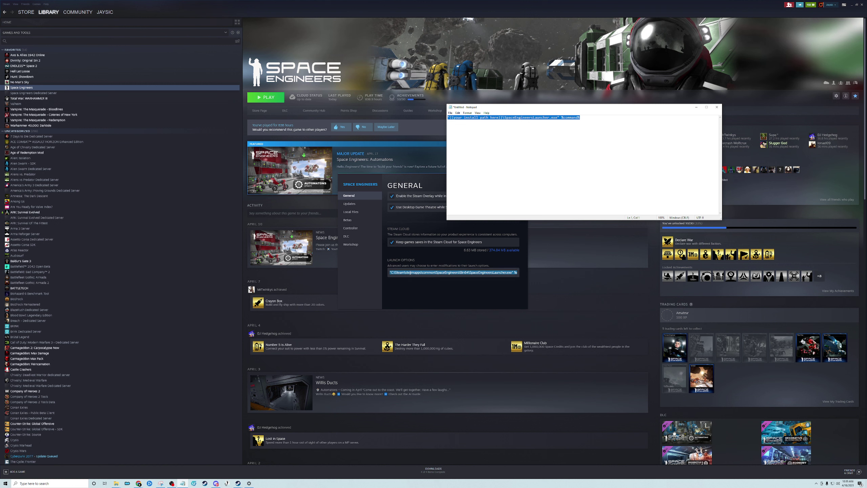
click(471, 129)
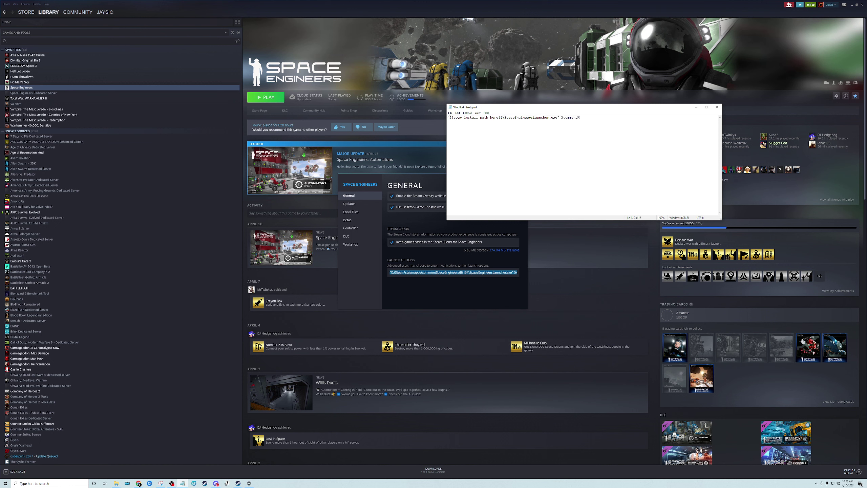
drag(450, 117, 489, 117)
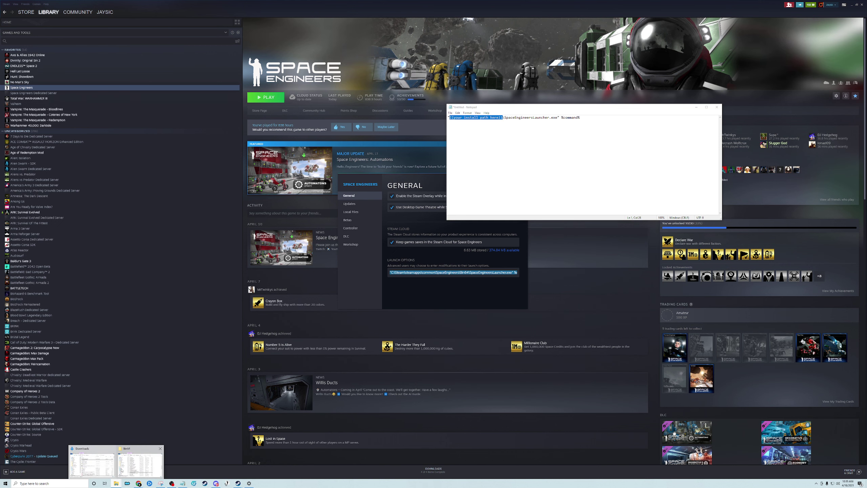
click(118, 472)
click(265, 235)
key(ctrl+c)
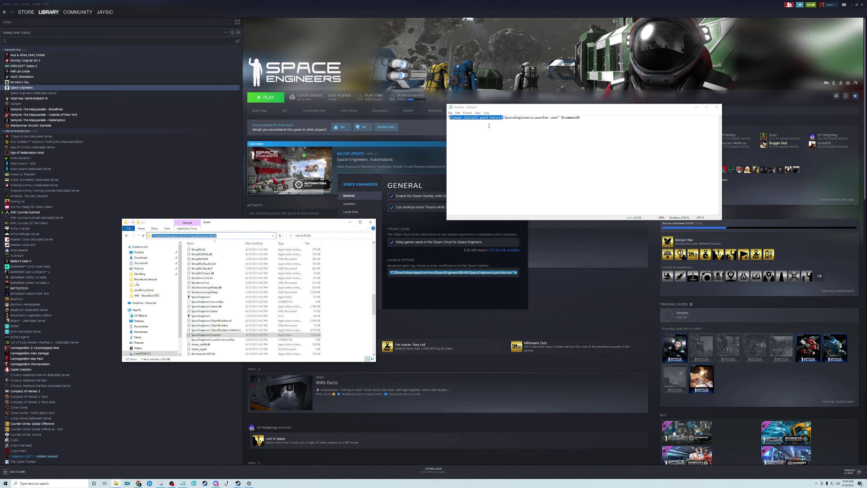
click(493, 110)
key(ctrl+v)
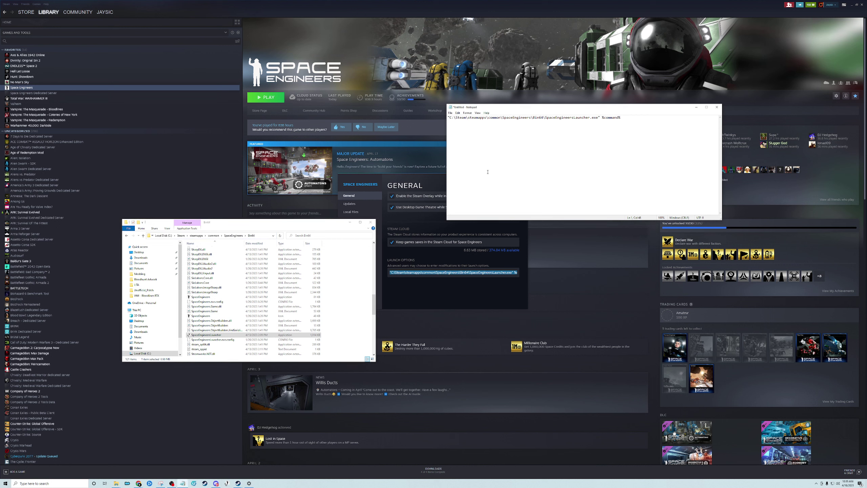
key(ctrl+a)
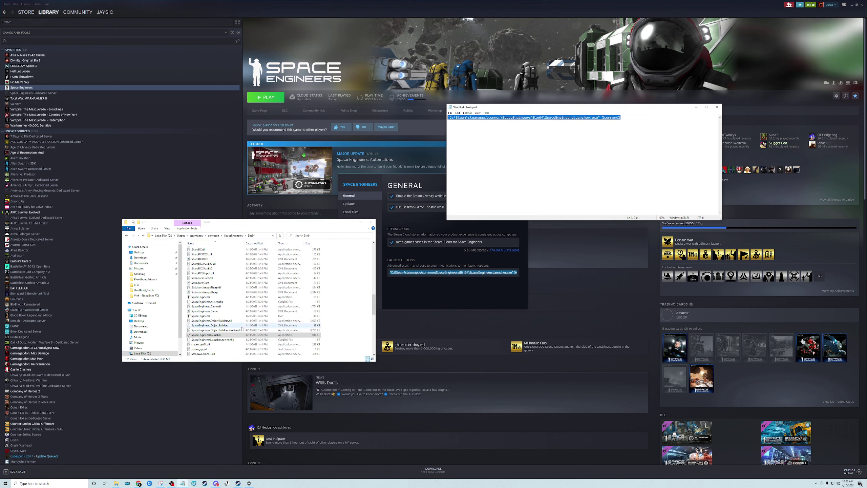
Return to the Launch Options field, close Properties, and launch Space Engineers
click(509, 118)
click(463, 273)
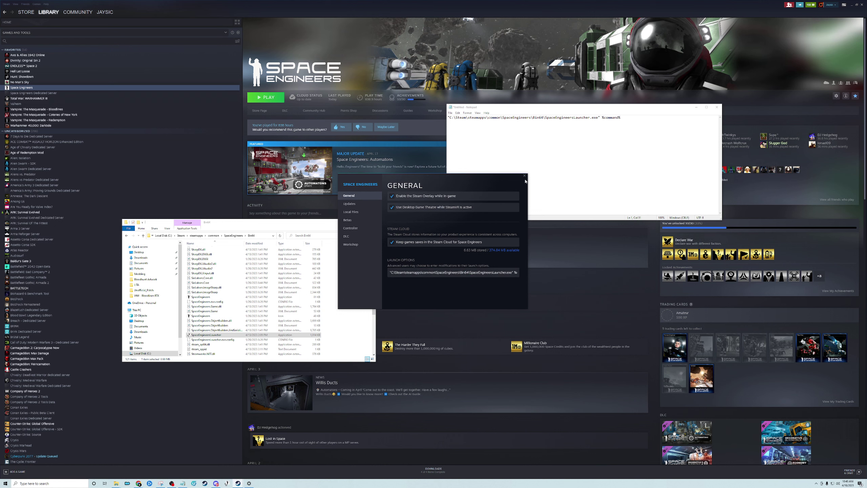
click(524, 175)
click(265, 96)
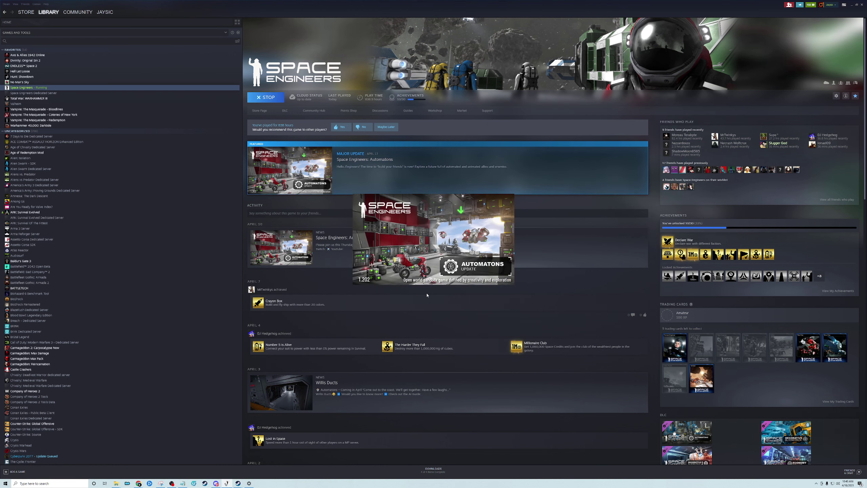